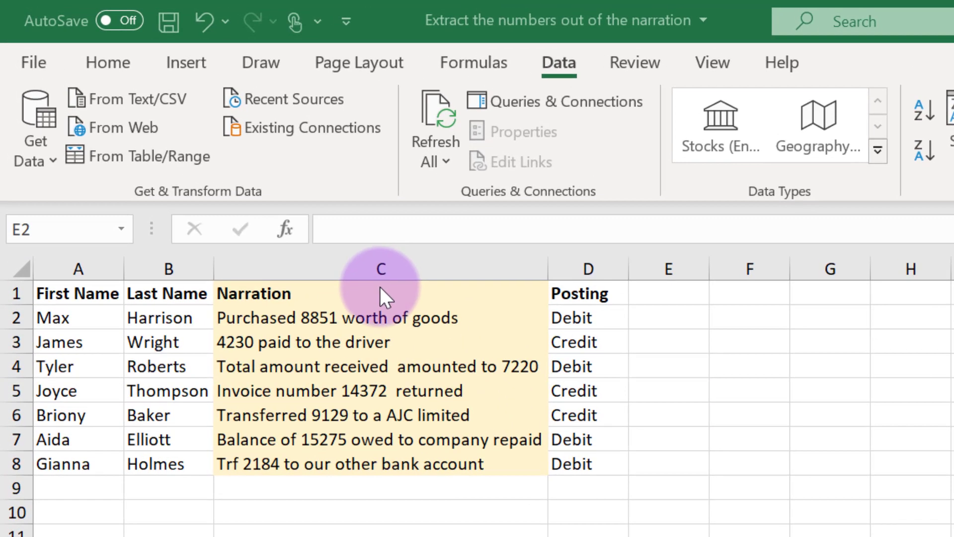
Review the narrations in column C and enter 8851 in cell E2
{"action": "left_click_drag", "start_coordinate": [349, 293], "coordinate": [359, 455]}
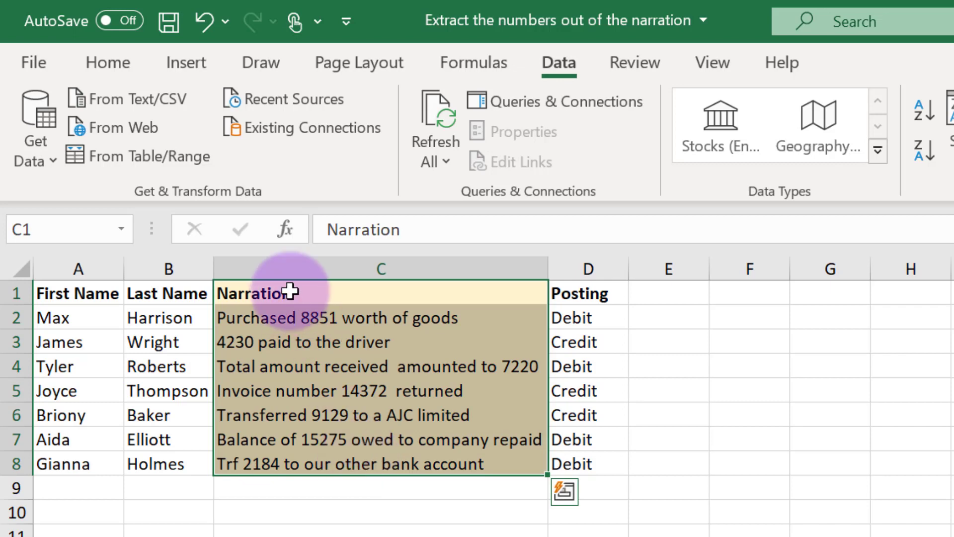
{"action": "left_click", "coordinate": [319, 325]}
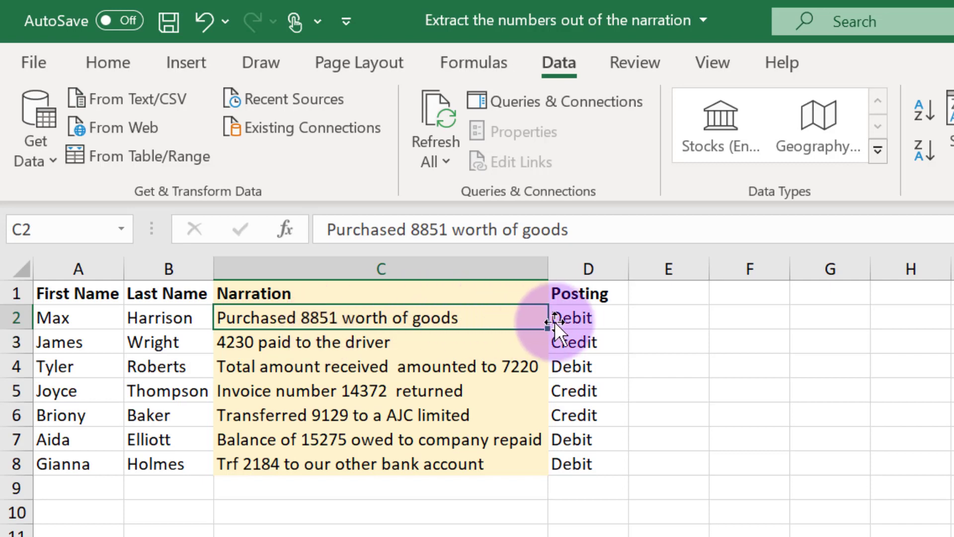
{"action": "left_click", "coordinate": [657, 319]}
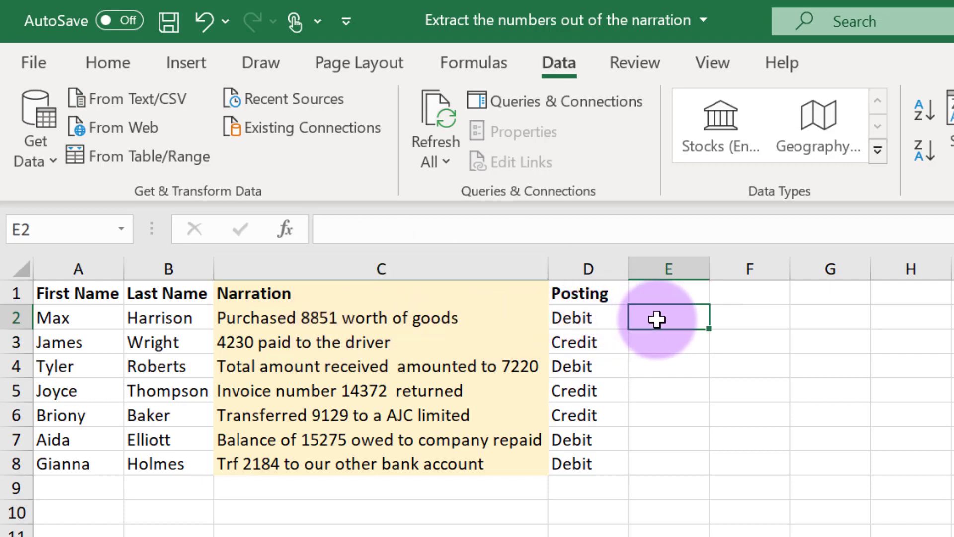
{"action": "type", "text": "88"}
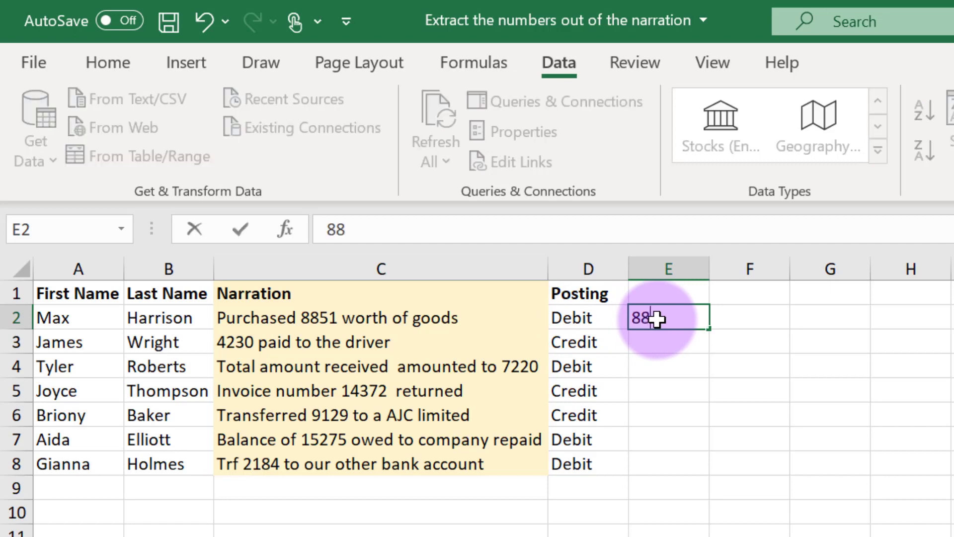
{"action": "type", "text": "51"}
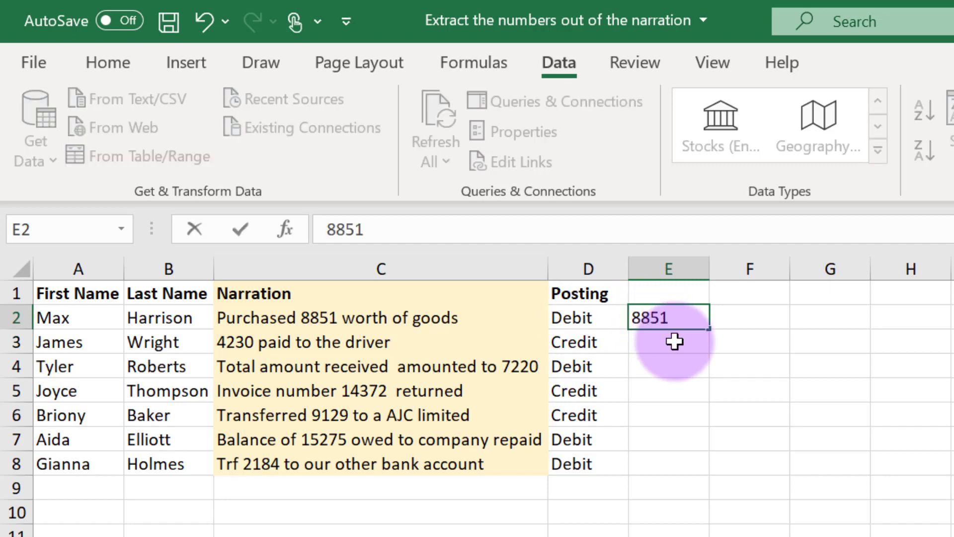
{"action": "key", "text": "Return"}
Enter 4230 in E3 and accept the Flash Fill amounts for the remaining rows
{"action": "type", "text": "4230"}
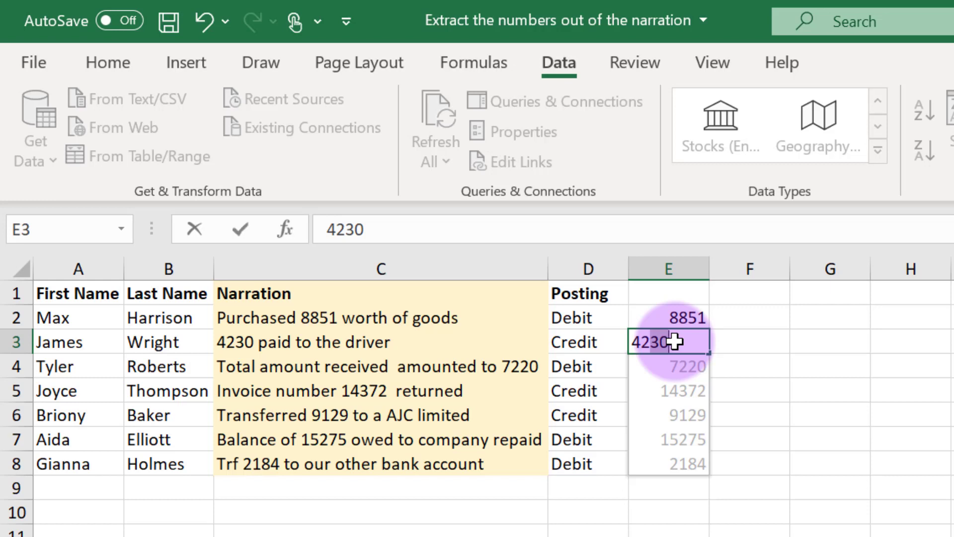
{"action": "key", "text": "Down"}
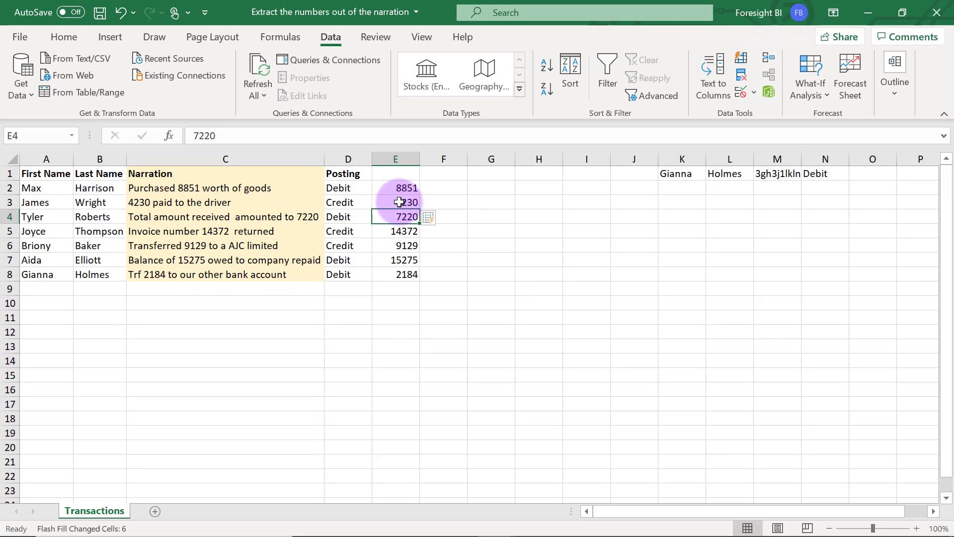
{"action": "key", "text": "Up"}
{"action": "key", "text": "Up"}
{"action": "key", "text": "Down"}
Clear the extracted numbers from E2:E8
{"action": "key", "text": "Up"}
{"action": "key", "text": "ctrl+shift+Down"}
{"action": "key", "text": "Delete"}
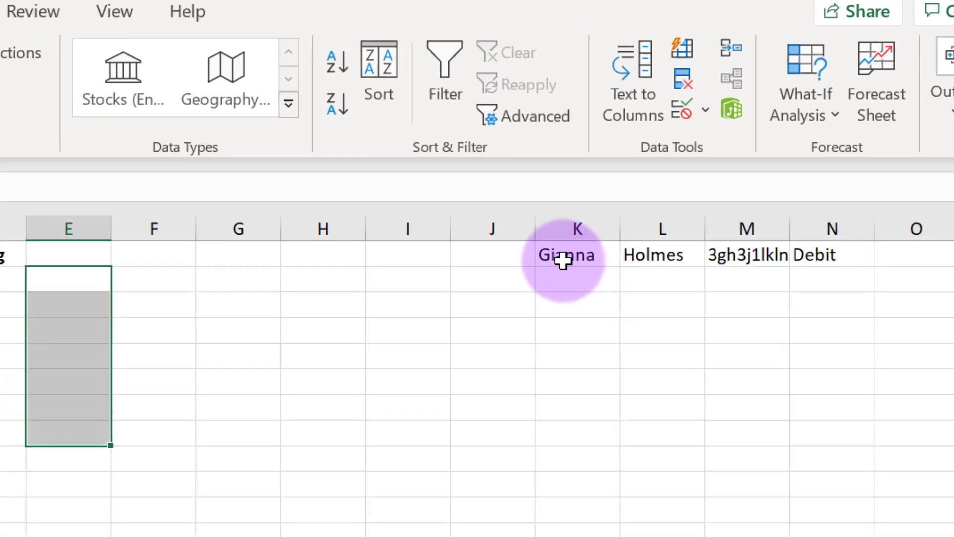
Paste the values of the spare K1:N1 transaction into row 9 starting at A9
{"action": "left_click_drag", "start_coordinate": [563, 260], "coordinate": [800, 257]}
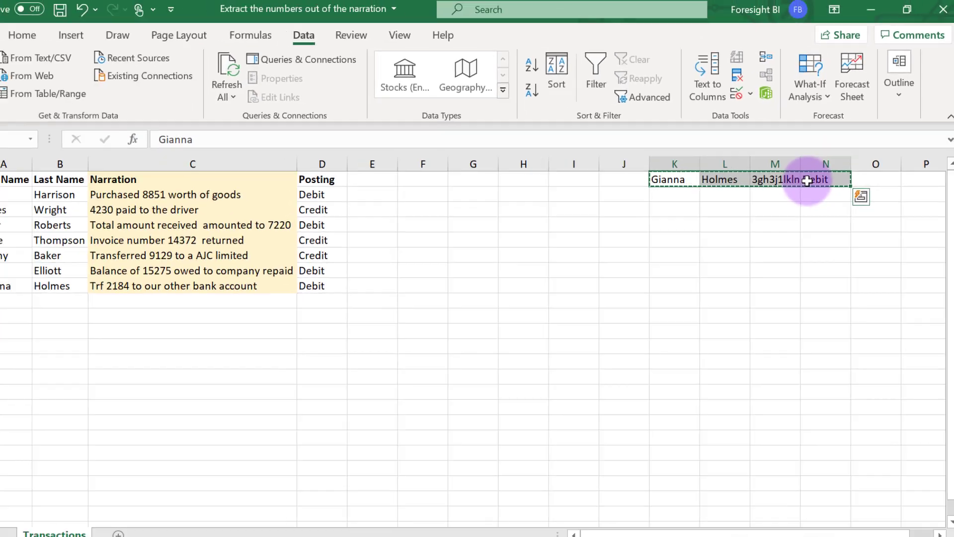
{"action": "key", "text": "ctrl+c"}
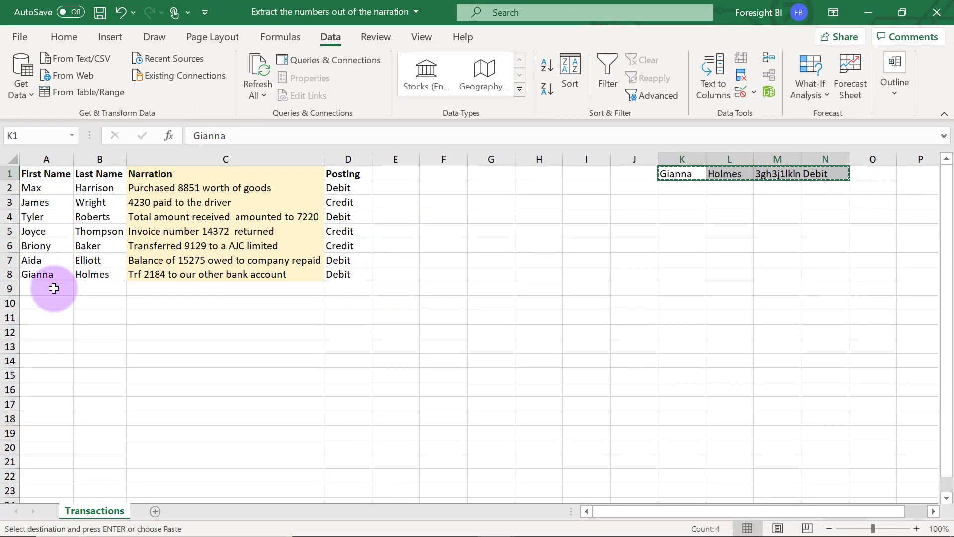
{"action": "left_click", "coordinate": [53, 288]}
{"action": "key", "text": "ctrl+alt+v"}
{"action": "key", "text": "v"}
{"action": "key", "text": "Return"}
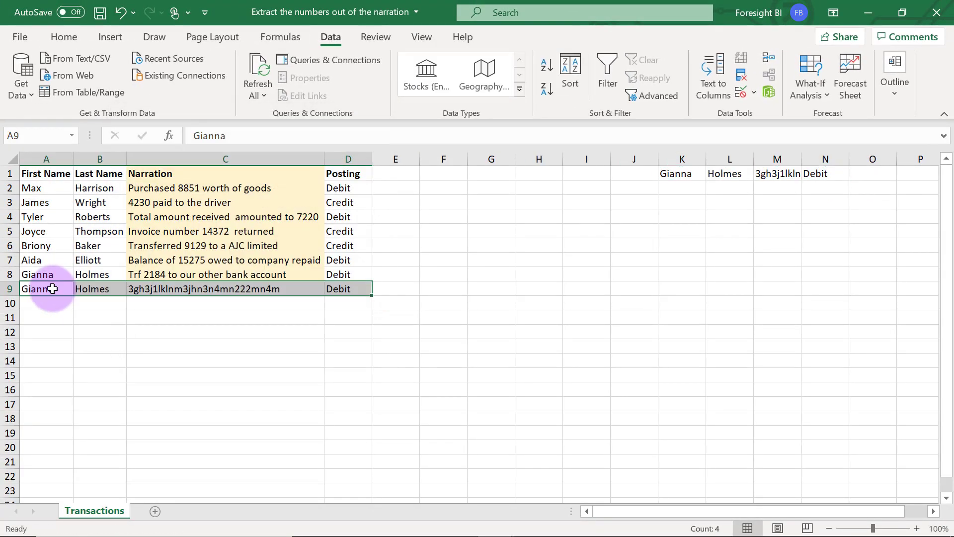
Re-enter 8851 in E2 and 4230 in E3 to restart the number extraction
{"action": "left_click", "coordinate": [396, 190]}
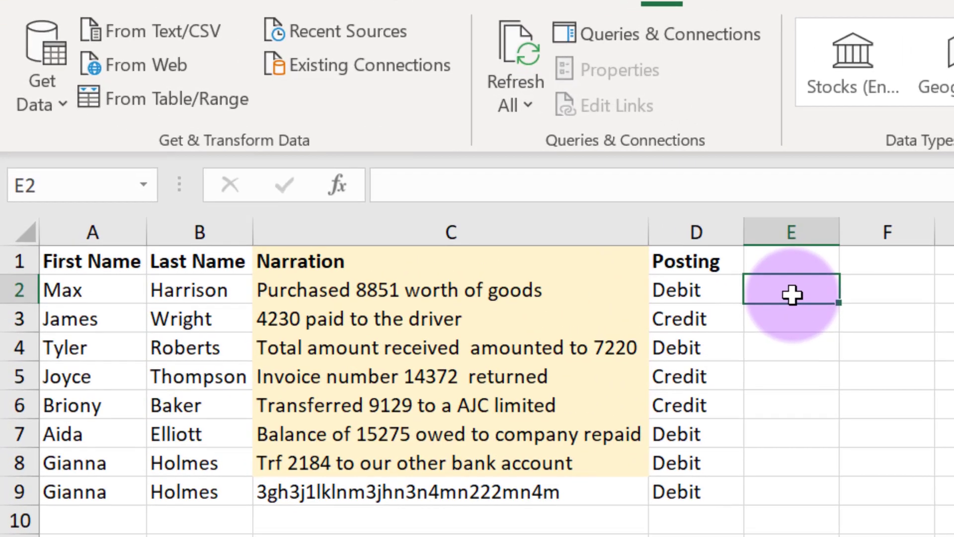
{"action": "type", "text": "8851"}
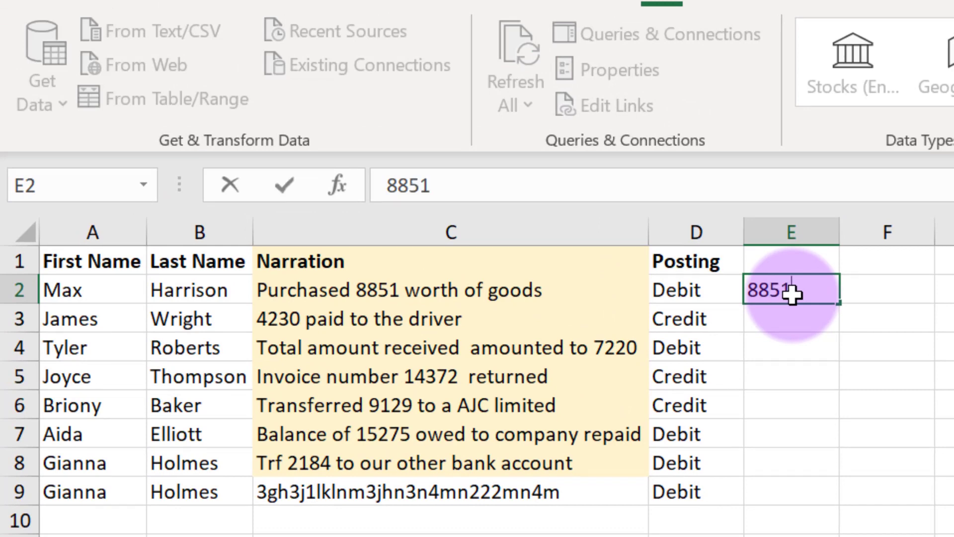
{"action": "key", "text": "Return"}
{"action": "type", "text": "4230"}
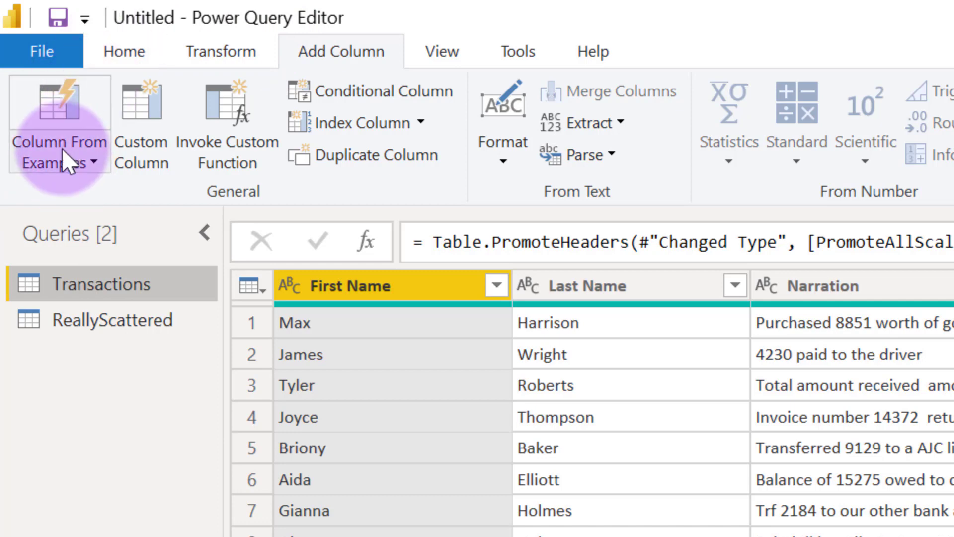
Select the Narration column and expand the Column From Examples options
{"action": "left_click", "coordinate": [880, 281]}
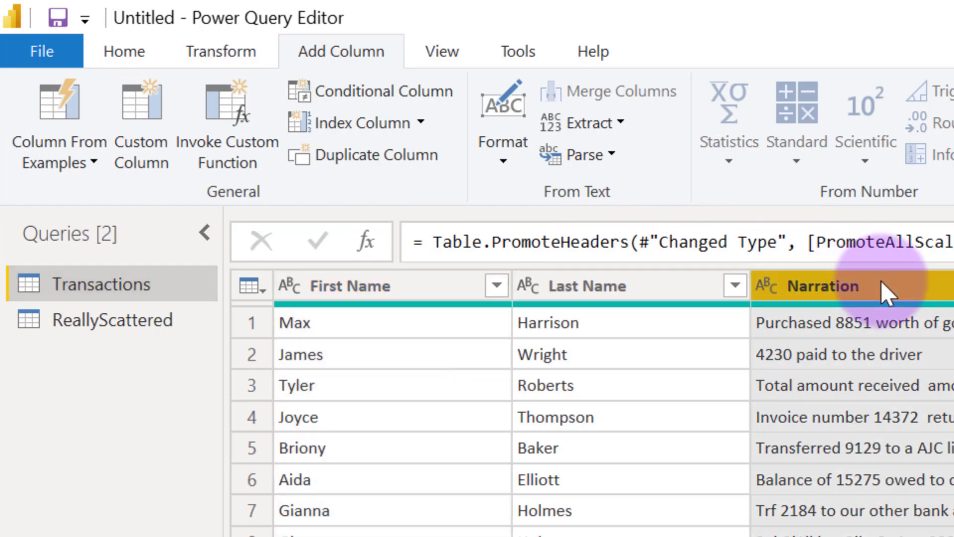
{"action": "left_click", "coordinate": [78, 162]}
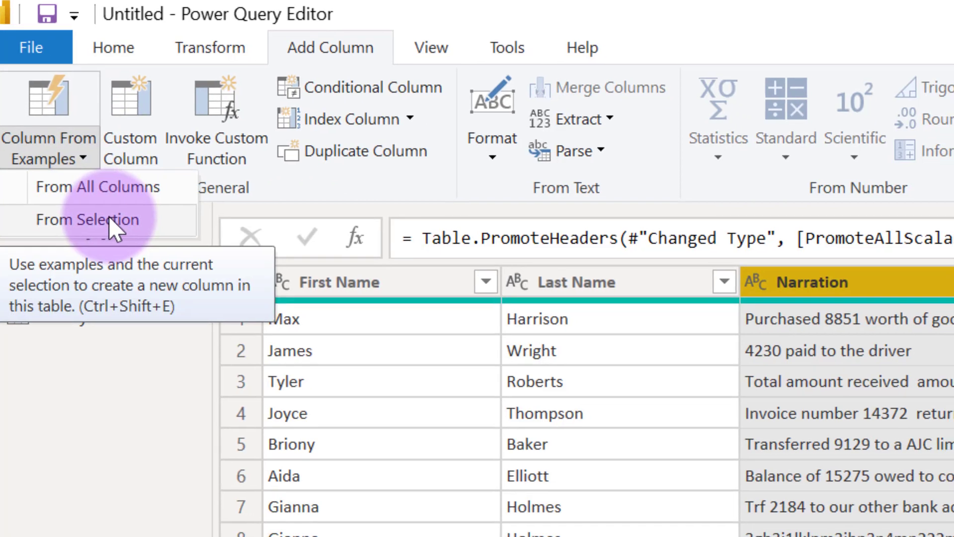
Build an example column from Narration, entering 8851 for row one and correcting the invoice row toward 14372
{"action": "left_click", "coordinate": [119, 223]}
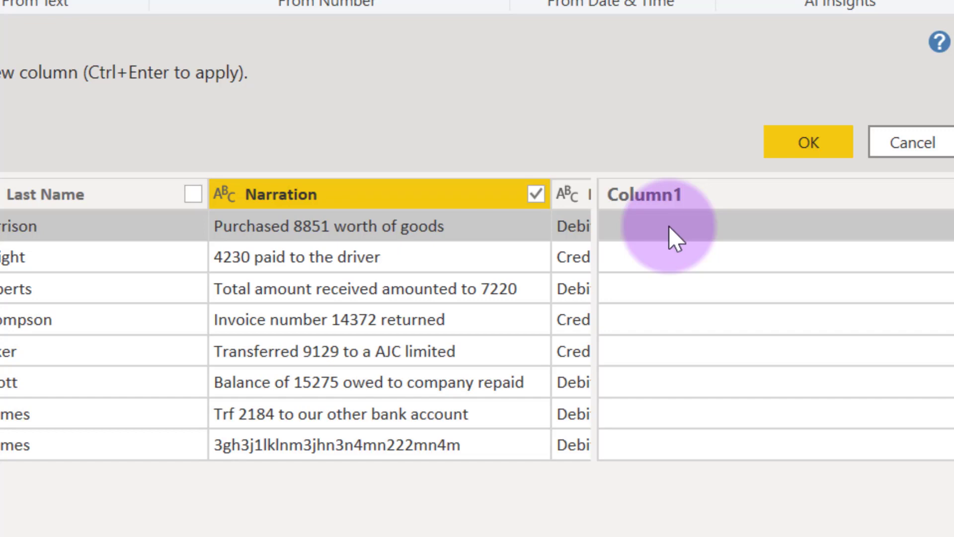
{"action": "type", "text": "8851"}
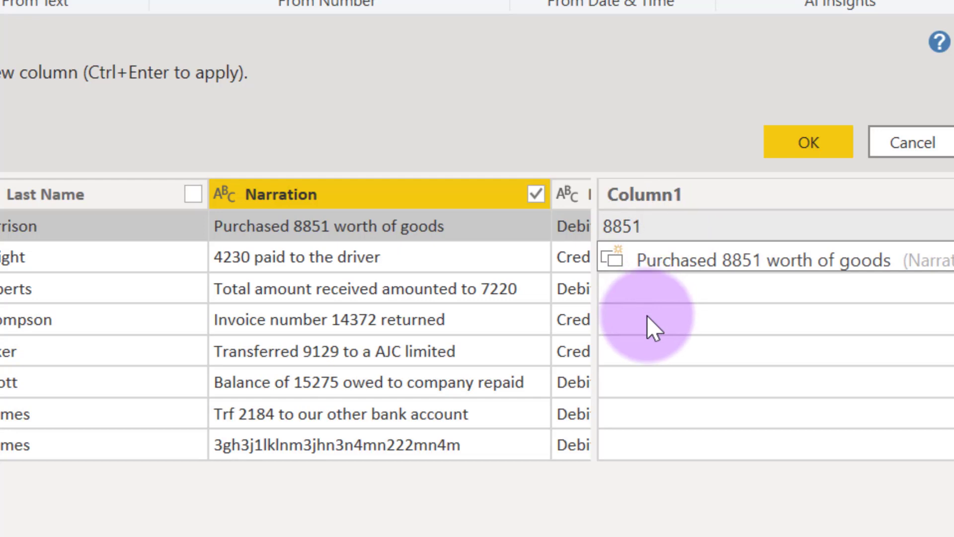
{"action": "key", "text": "Return"}
{"action": "left_click", "coordinate": [647, 317]}
{"action": "type", "text": "14372"}
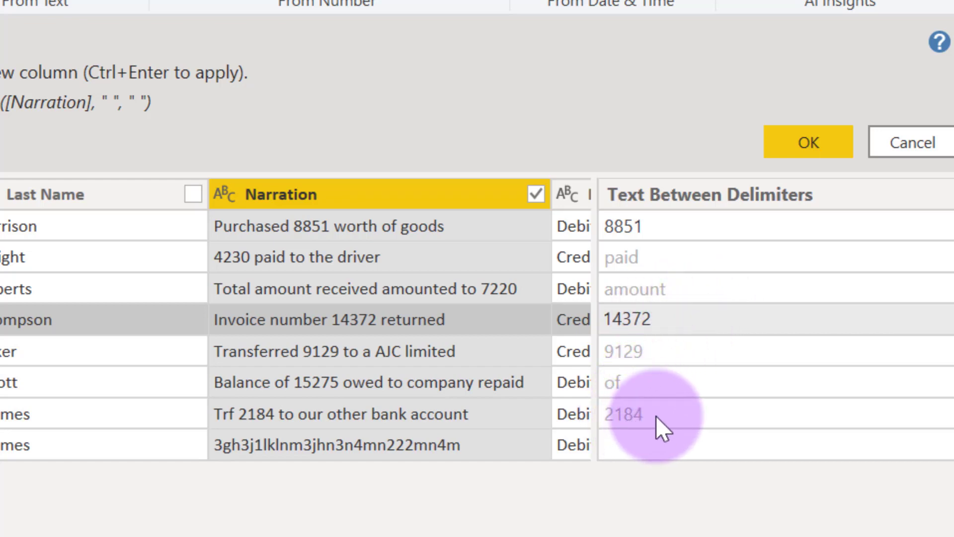
Commit 14372 so the preview becomes Text.Select([Narration], {"0".."9"})
{"action": "key", "text": "Return"}
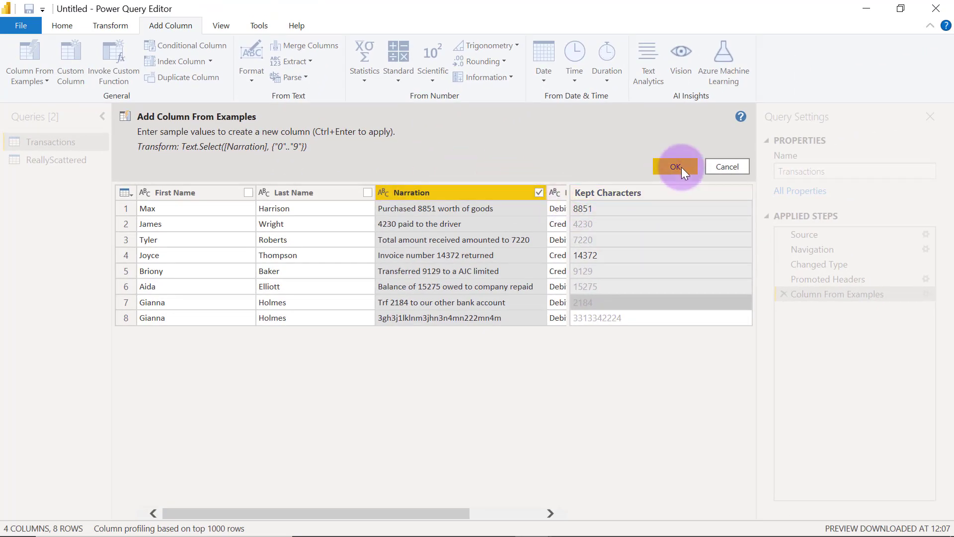
Add the Kept Characters column and set its type to Whole Number
{"action": "left_click", "coordinate": [676, 167]}
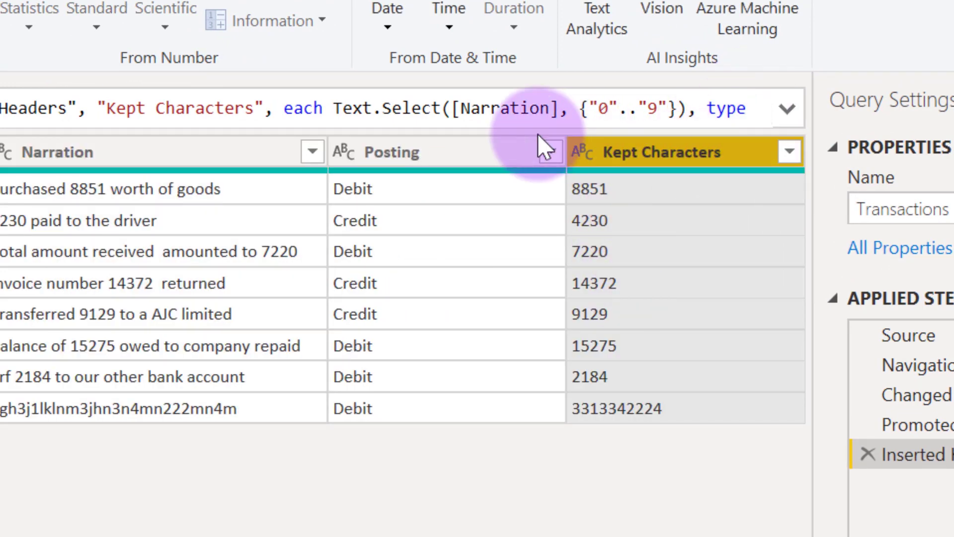
{"action": "left_click", "coordinate": [592, 155]}
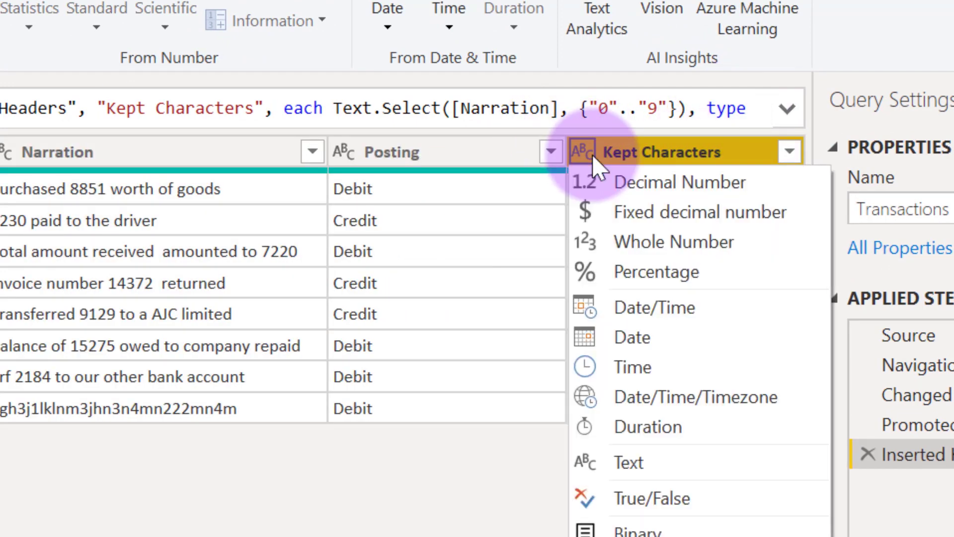
{"action": "left_click", "coordinate": [672, 242]}
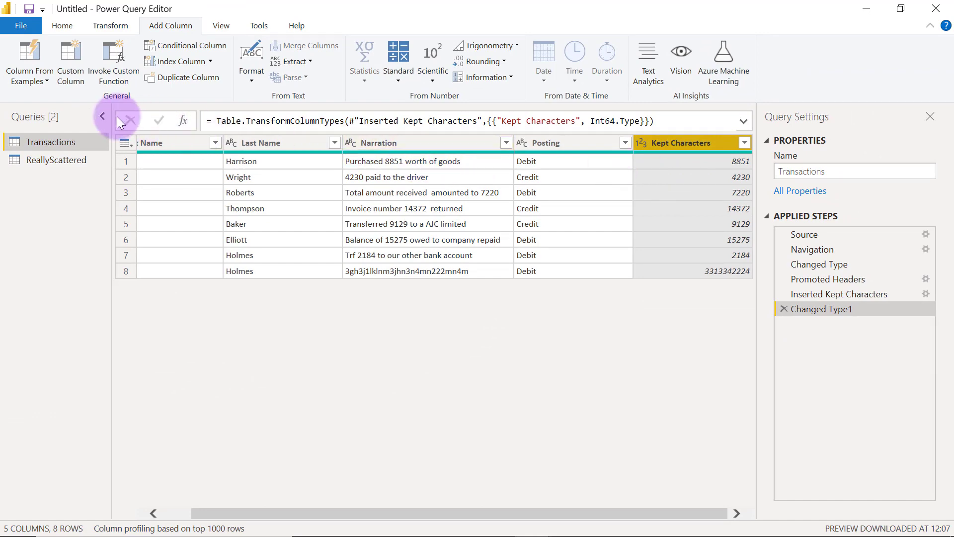
Switch to the ReallyScattered query in the Queries pane
{"action": "left_click", "coordinate": [59, 159]}
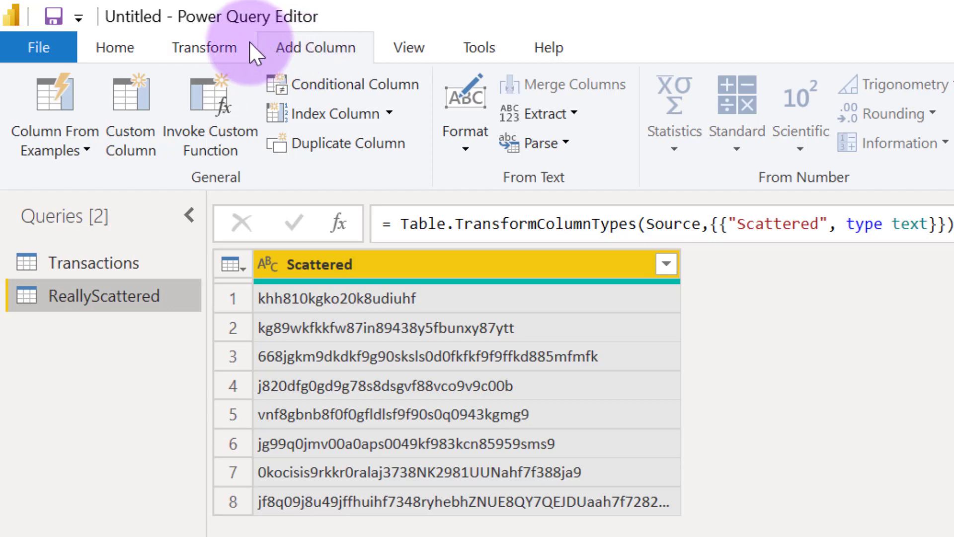
Start a custom column on ReallyScattered named ExtractNumbers
{"action": "left_click", "coordinate": [124, 109]}
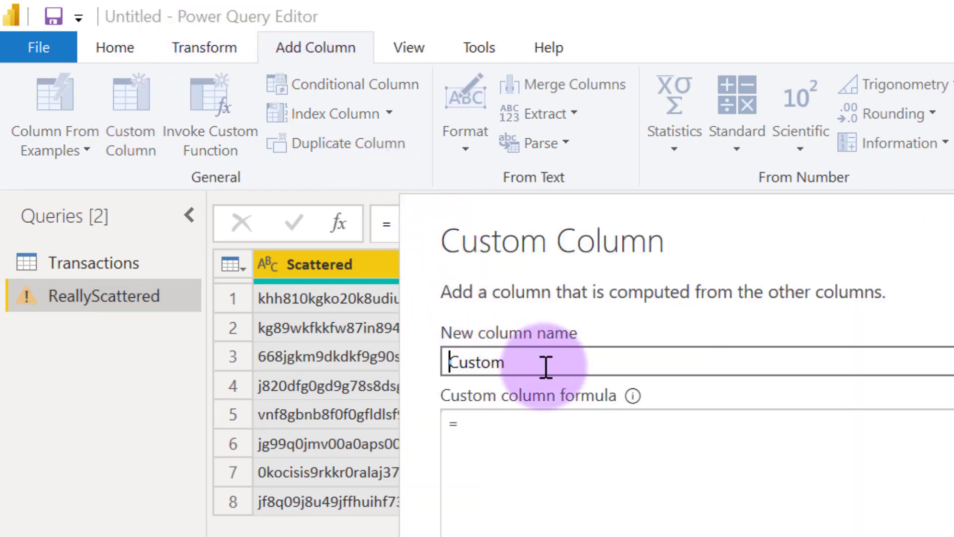
{"action": "left_click_drag", "start_coordinate": [545, 362], "coordinate": [420, 355]}
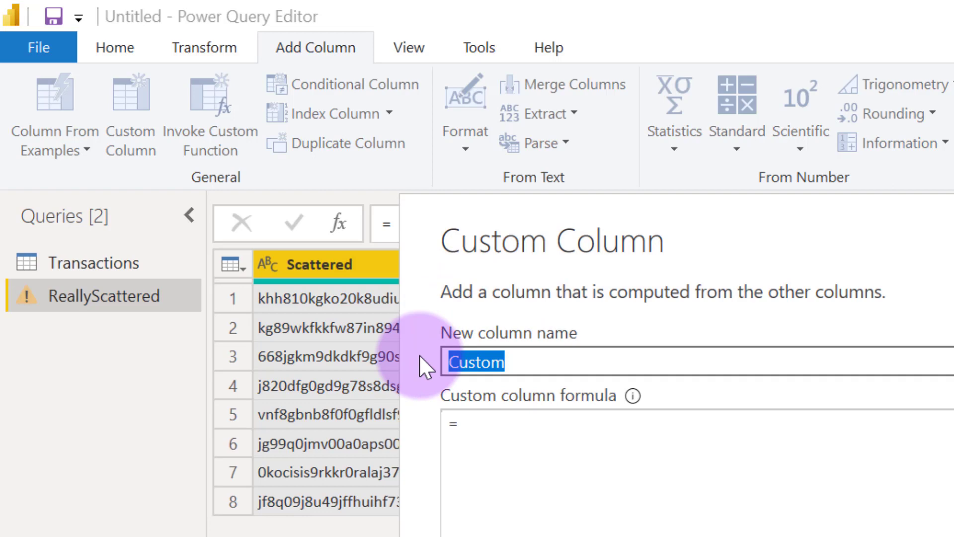
{"action": "type", "text": "Extract"}
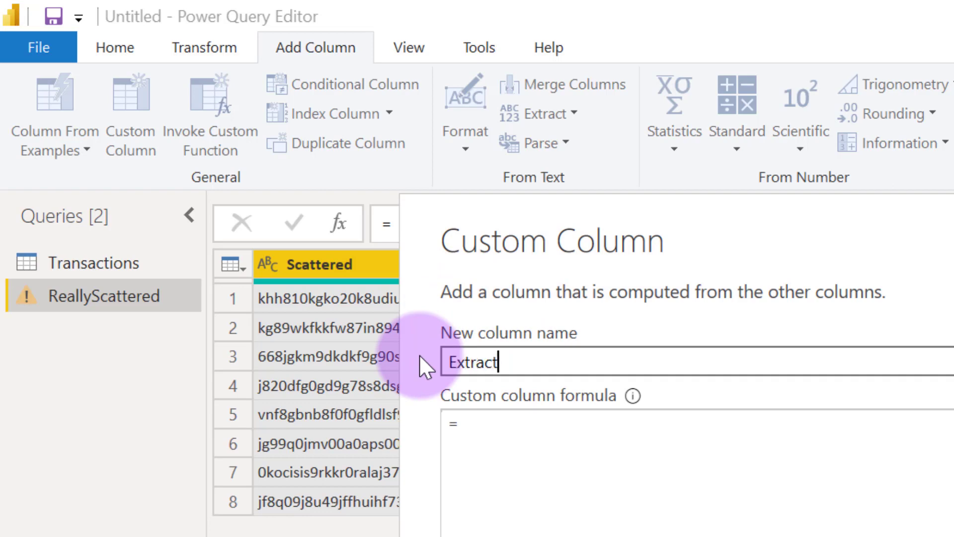
{"action": "type", "text": "Numbers"}
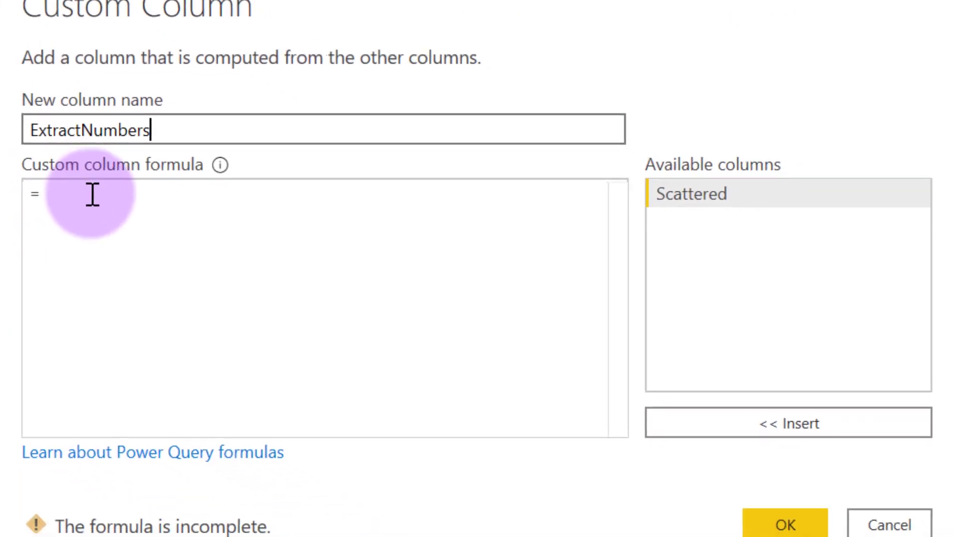
Enter the formula Text.Select([Scattered], {"0".."9"}) for ExtractNumbers
{"action": "left_click", "coordinate": [511, 425]}
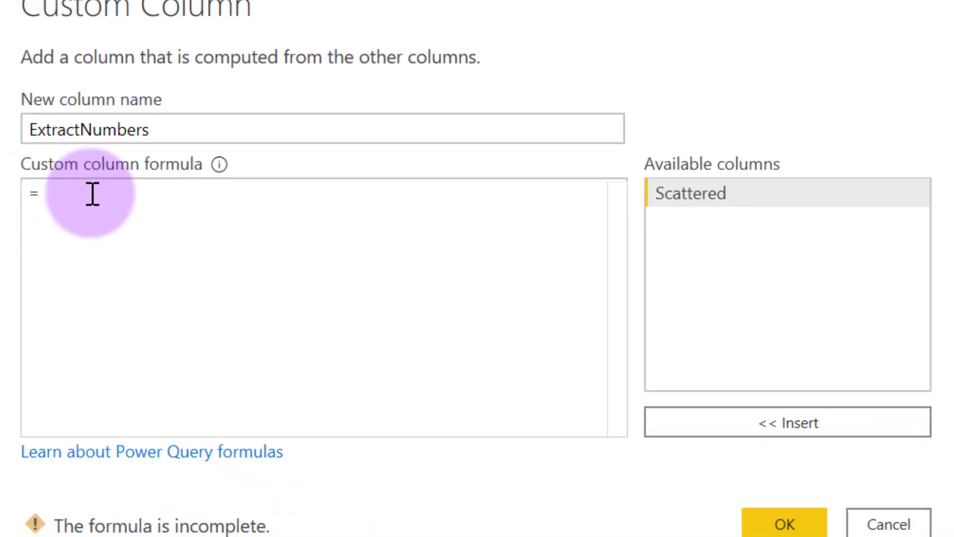
{"action": "type", "text": "Text.S"}
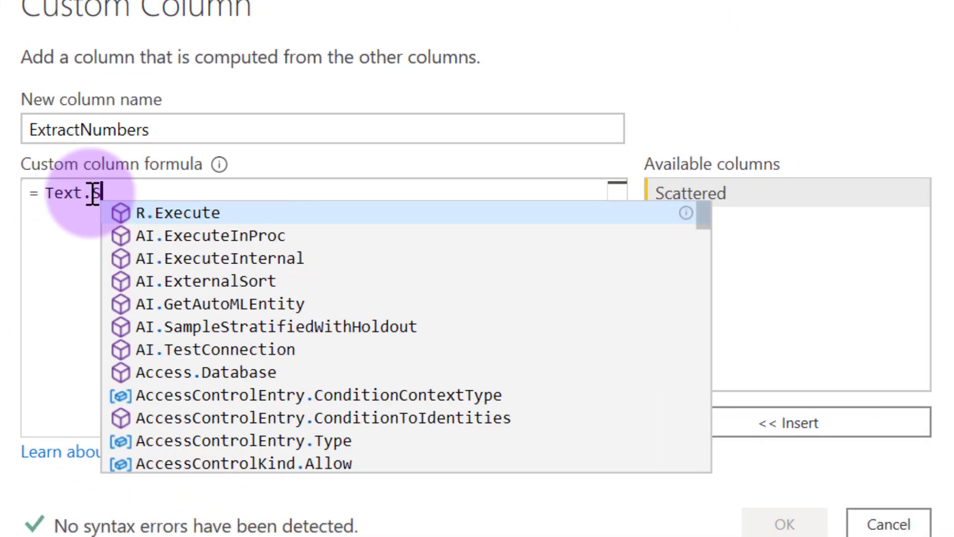
{"action": "type", "text": "elect("}
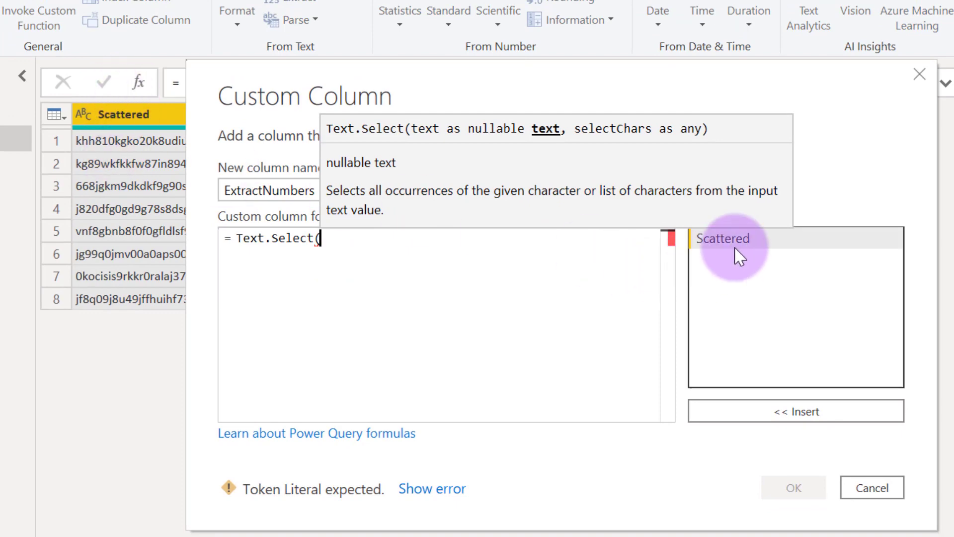
{"action": "double_click", "coordinate": [755, 238]}
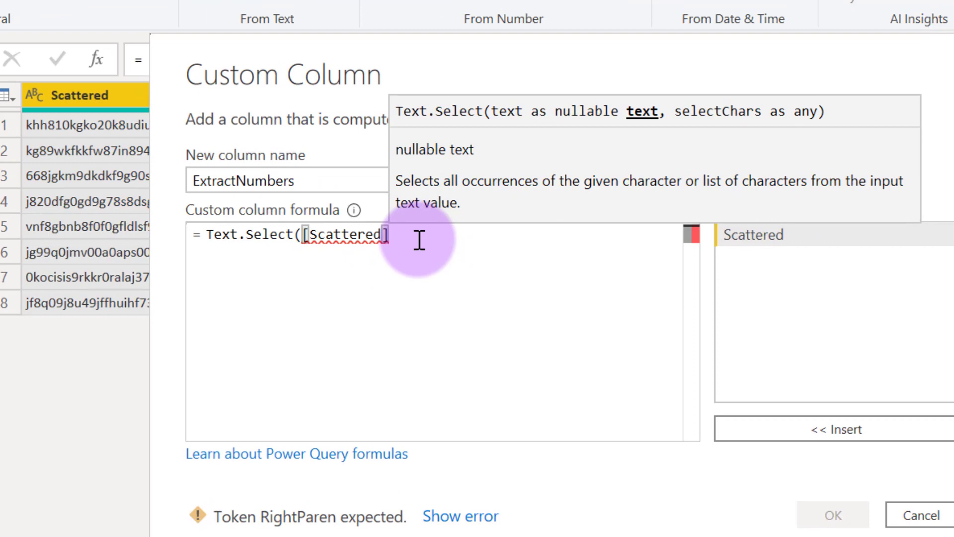
{"action": "type", "text": ","}
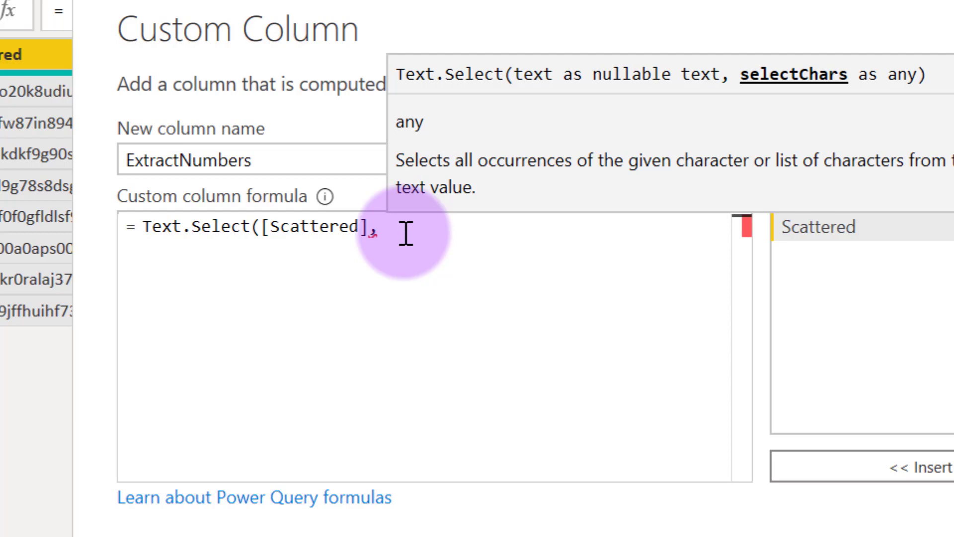
{"action": "type", "text": "{"}
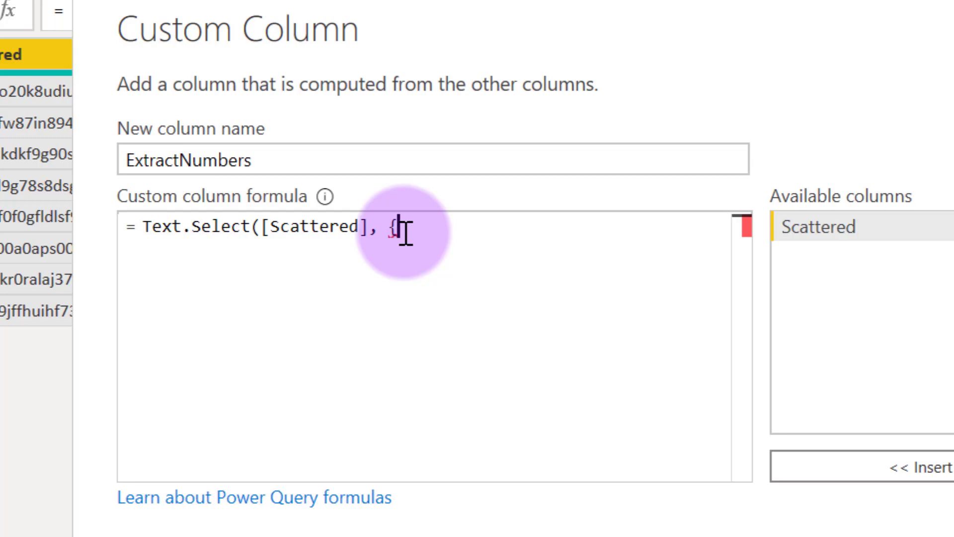
{"action": "type", "text": "\"0"}
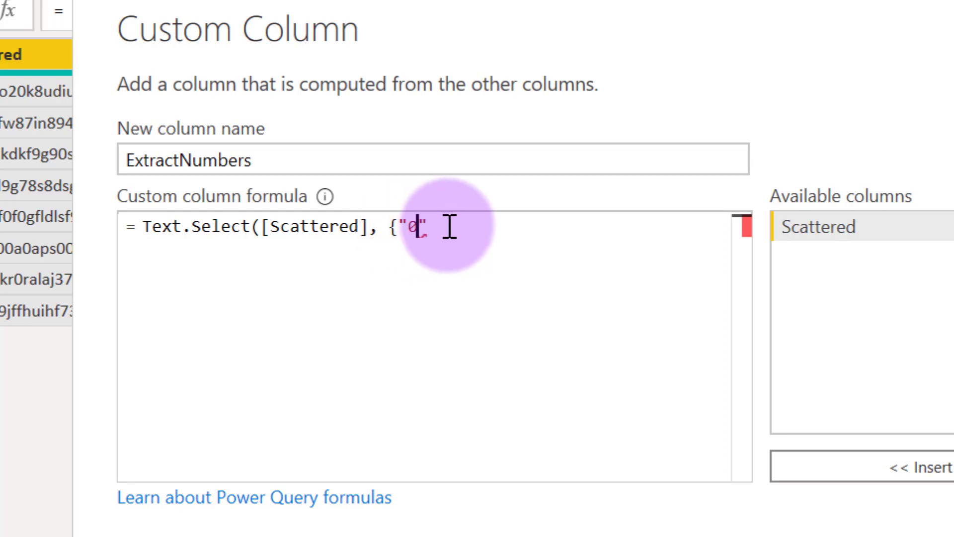
{"action": "type", "text": "\""}
{"action": "type", "text": "..\""}
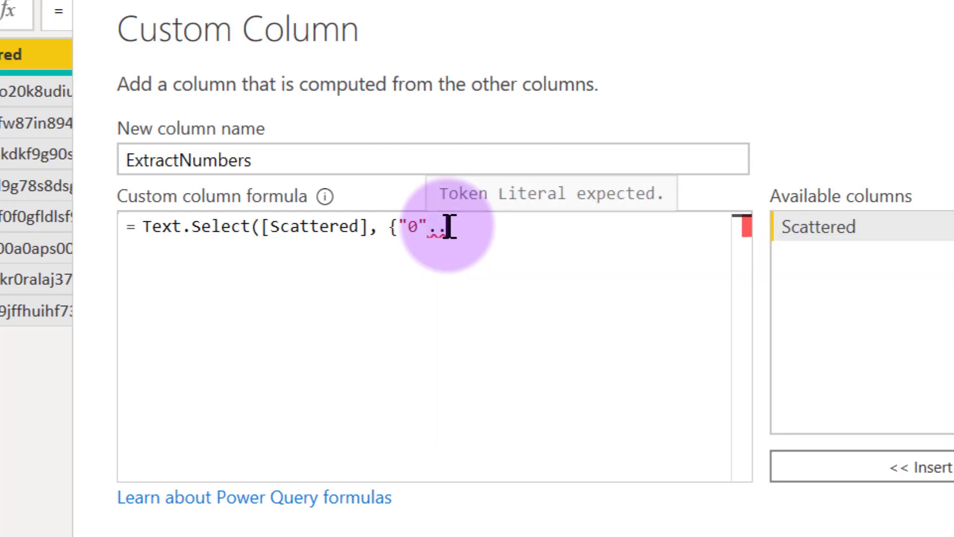
{"action": "type", "text": "9"}
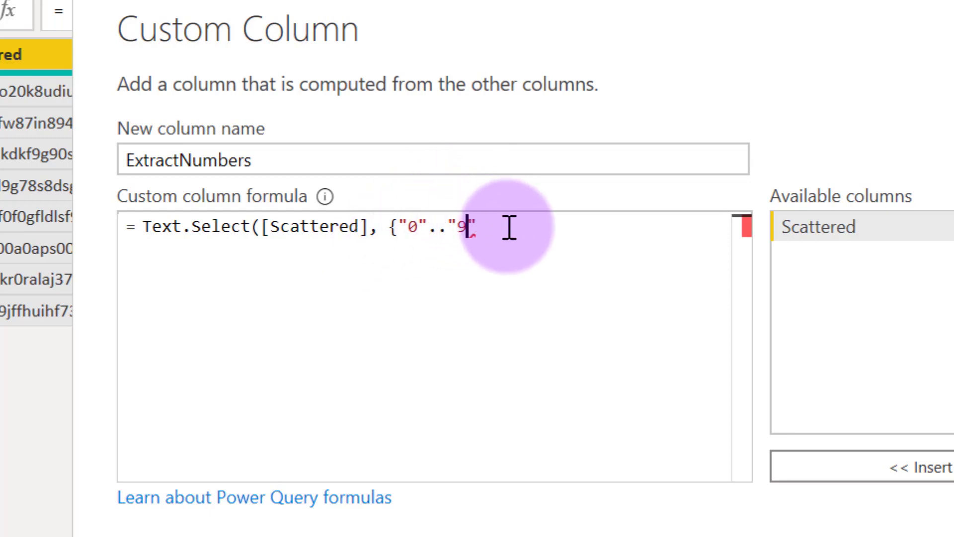
{"action": "key", "text": "Right"}
{"action": "type", "text": "})"}
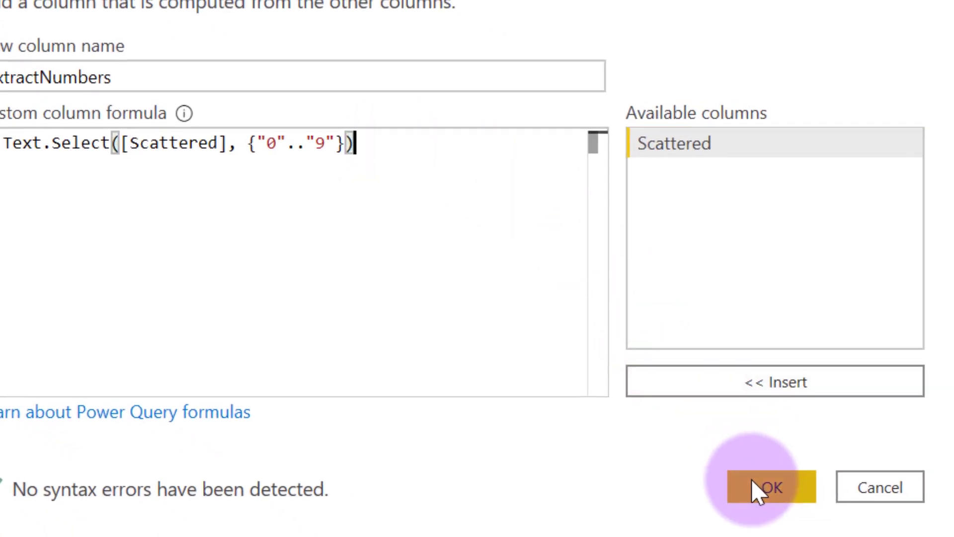
Create the ExtractNumbers column and highlight Text.Select in the formula bar to view its description
{"action": "left_click", "coordinate": [777, 496]}
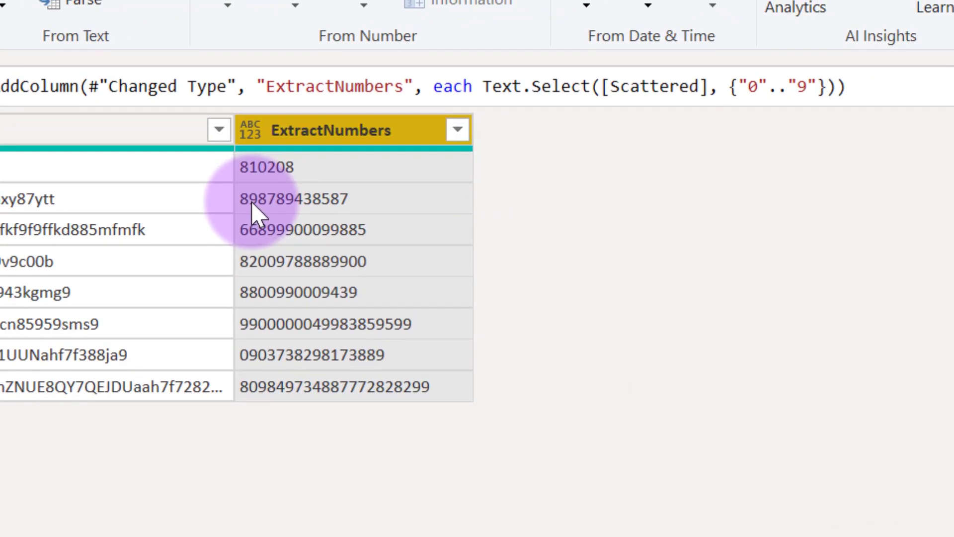
{"action": "left_click_drag", "start_coordinate": [484, 85], "coordinate": [592, 87]}
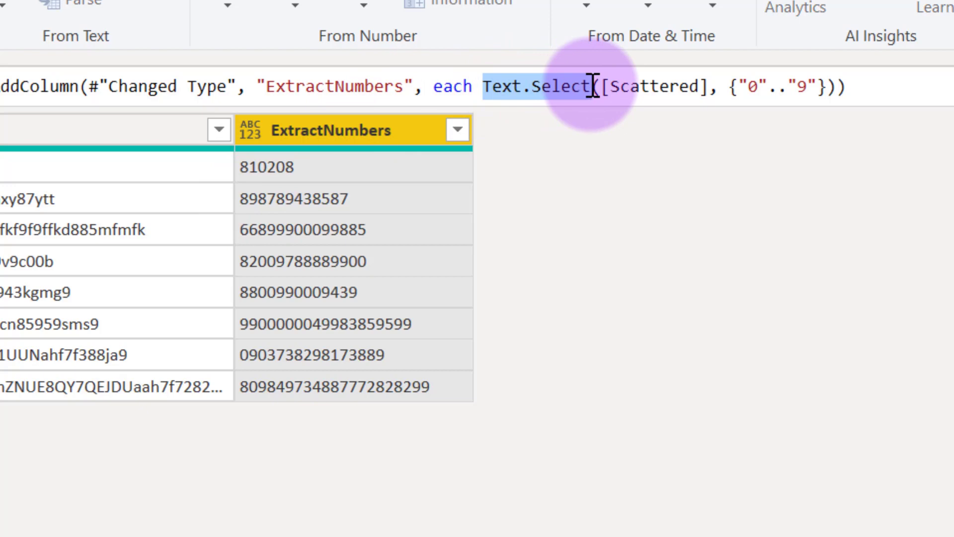
{"action": "mouse_move", "coordinate": [593, 87]}
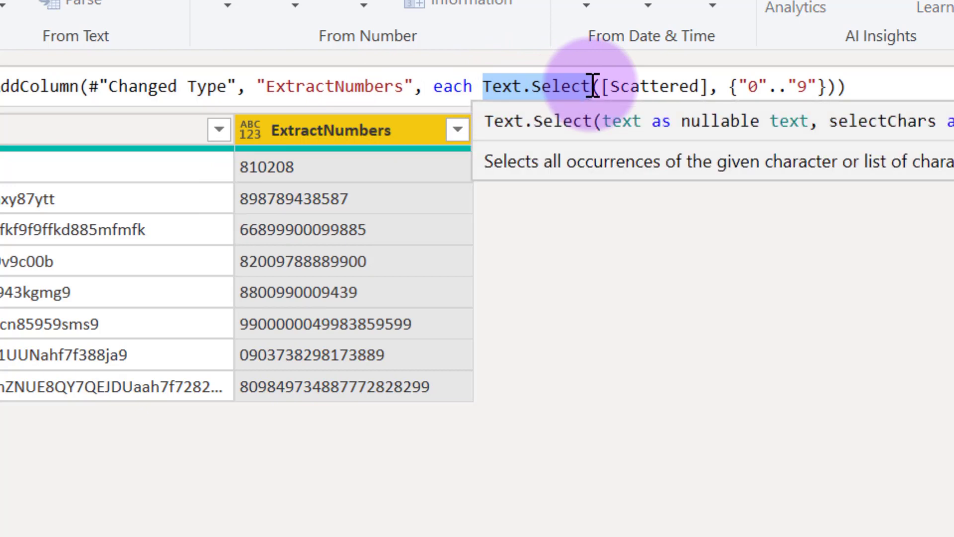
{"action": "left_click", "coordinate": [387, 124]}
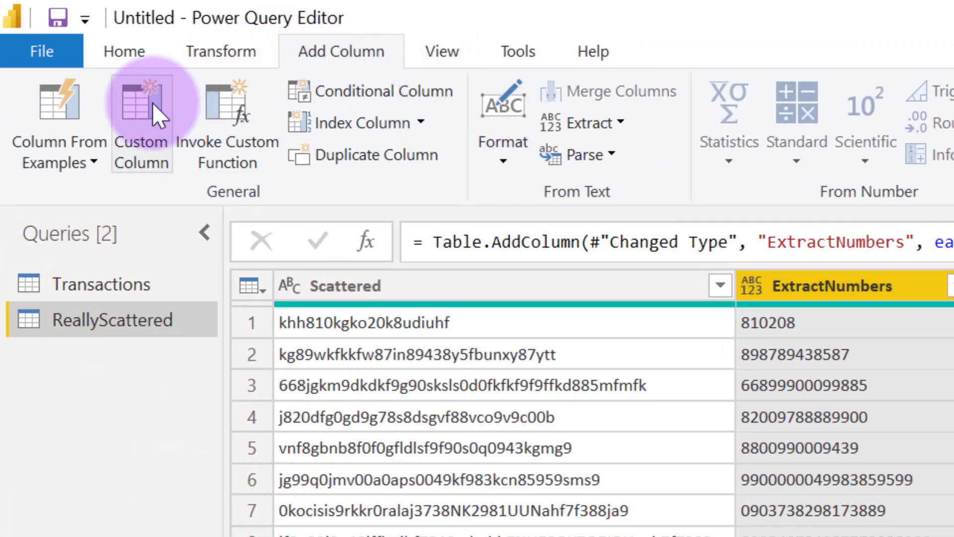
Start a new custom column and name it ExtractCharacters
{"action": "left_click", "coordinate": [152, 103]}
{"action": "left_click_drag", "start_coordinate": [564, 383], "coordinate": [424, 374]}
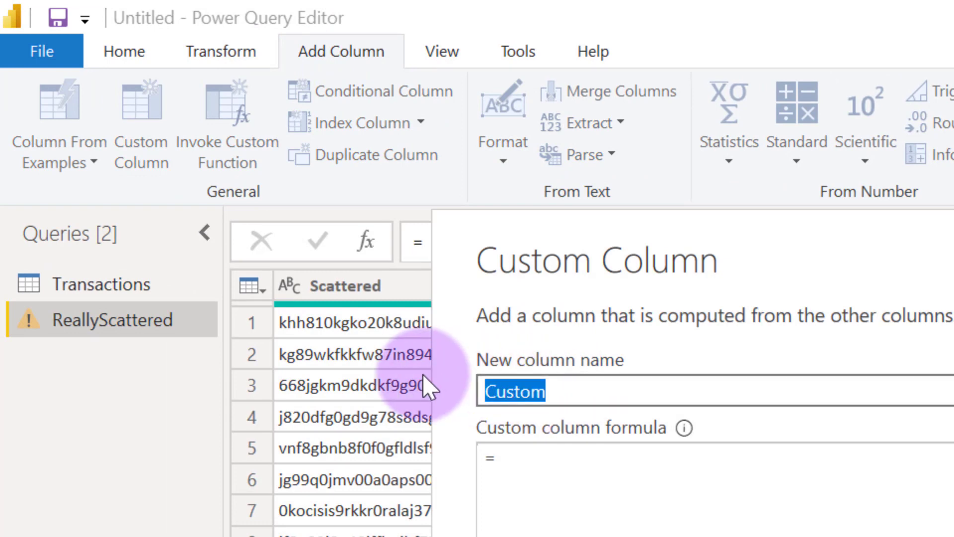
{"action": "type", "text": "ExtractChra"}
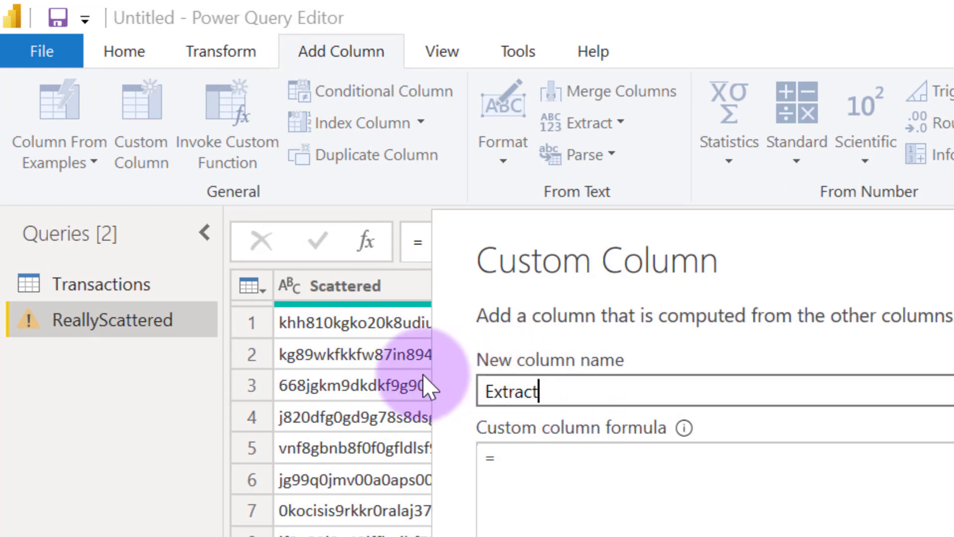
{"action": "type", "text": "aracters"}
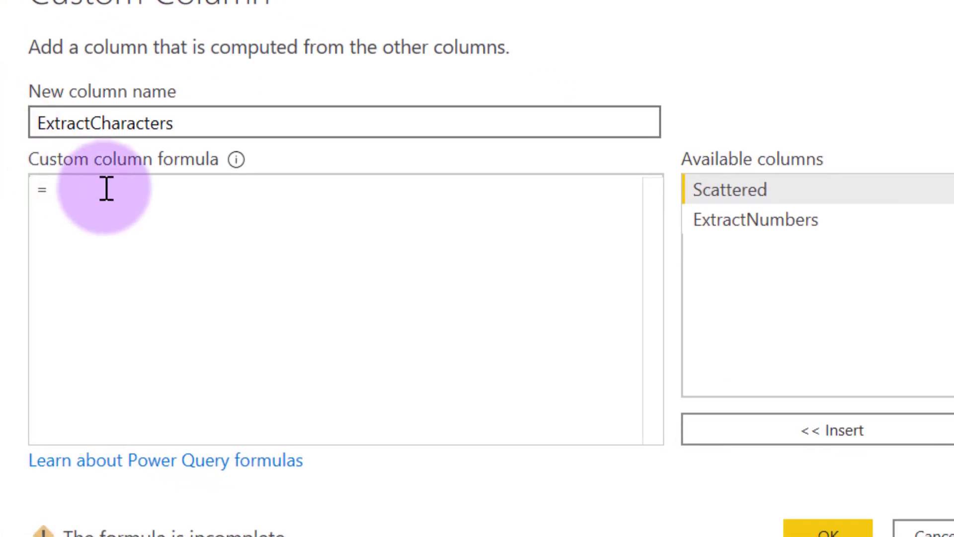
Enter the column formula Text.Remove([Scattered], {"0".."9"})
{"action": "left_click", "coordinate": [106, 189]}
{"action": "type", "text": "Text"}
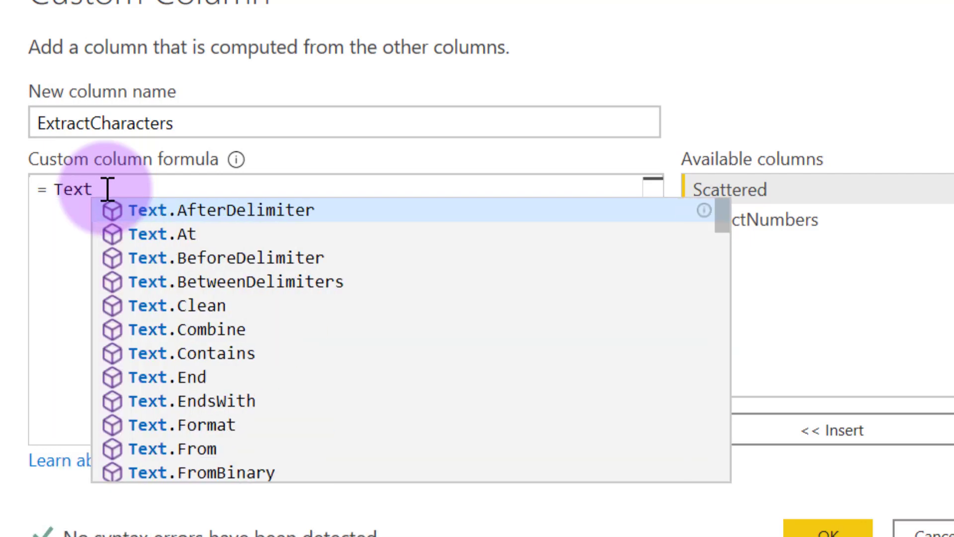
{"action": "type", "text": ".Remove"}
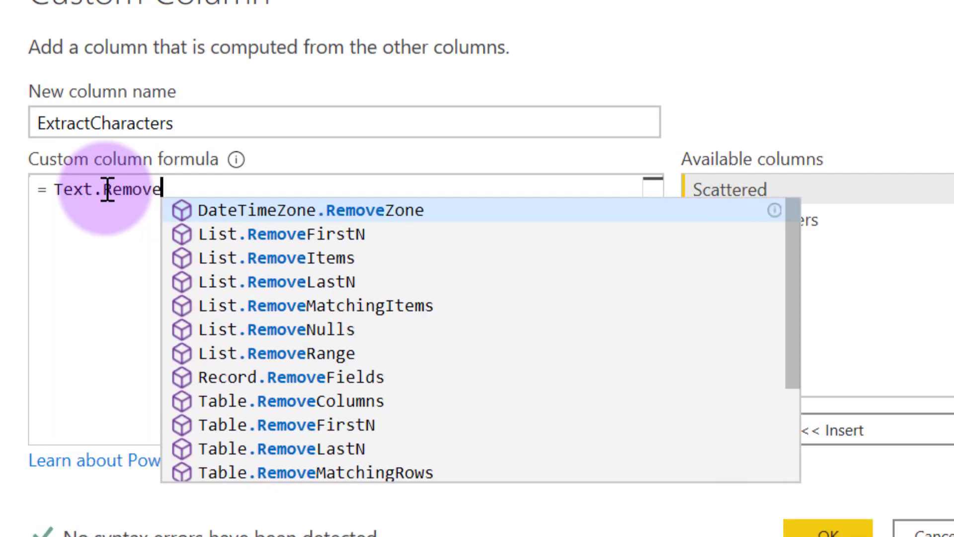
{"action": "type", "text": "("}
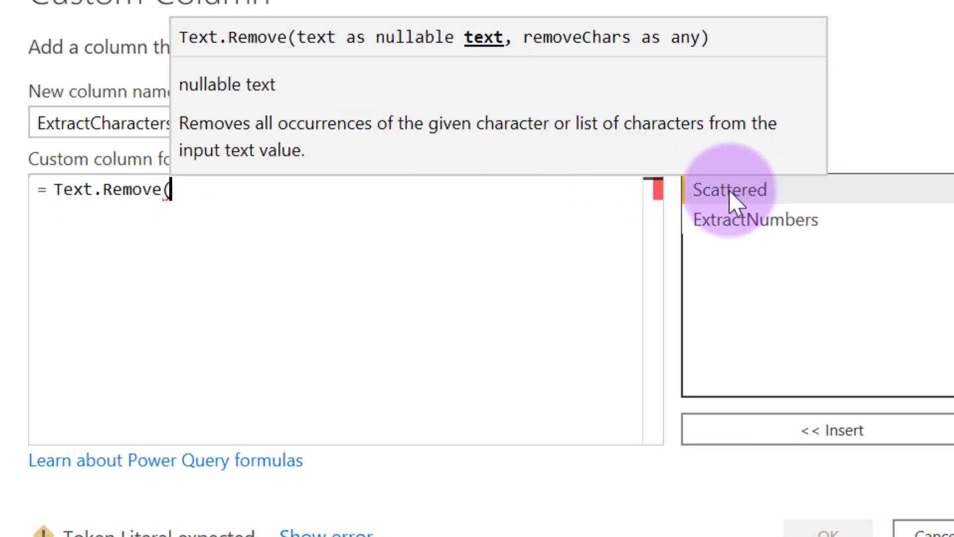
{"action": "double_click", "coordinate": [729, 189]}
{"action": "type", "text": ","}
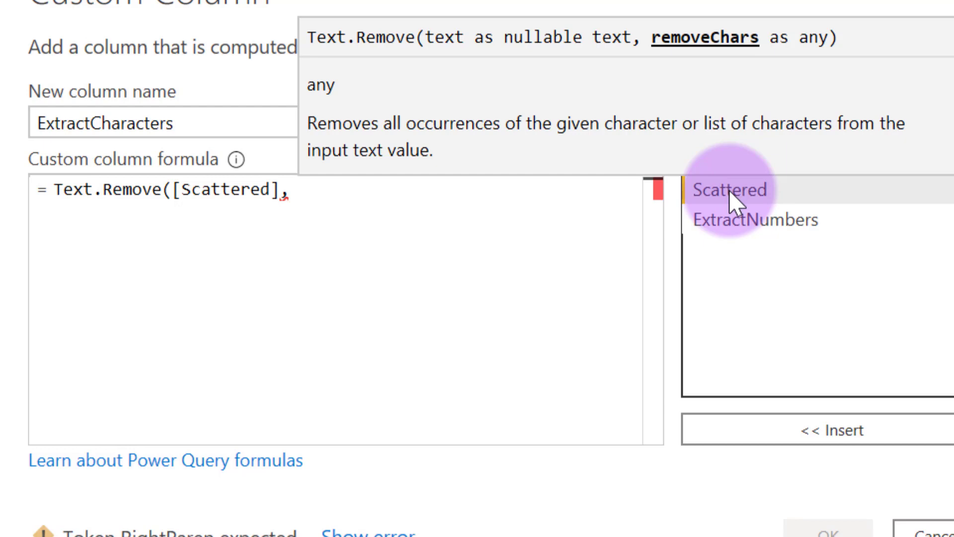
{"action": "type", "text": "{"}
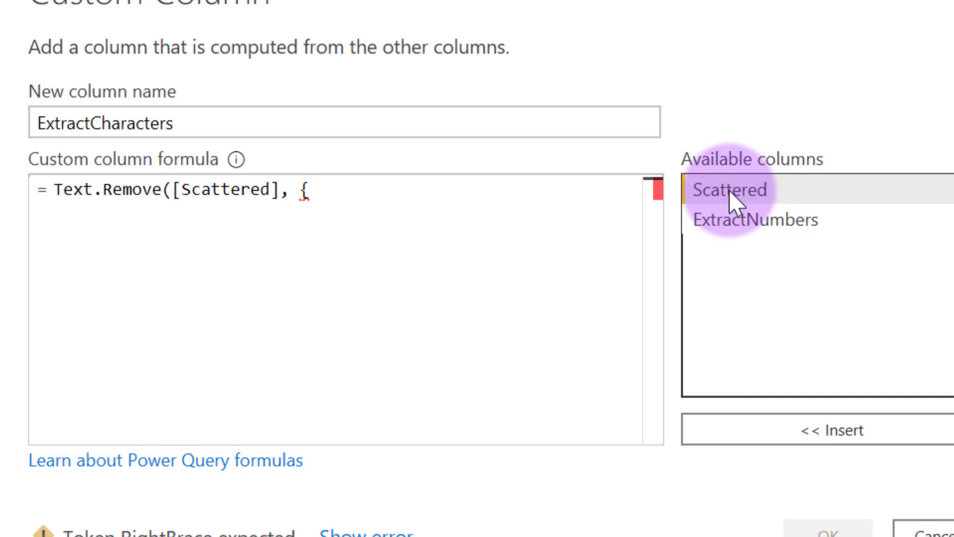
{"action": "type", "text": "\"0\""}
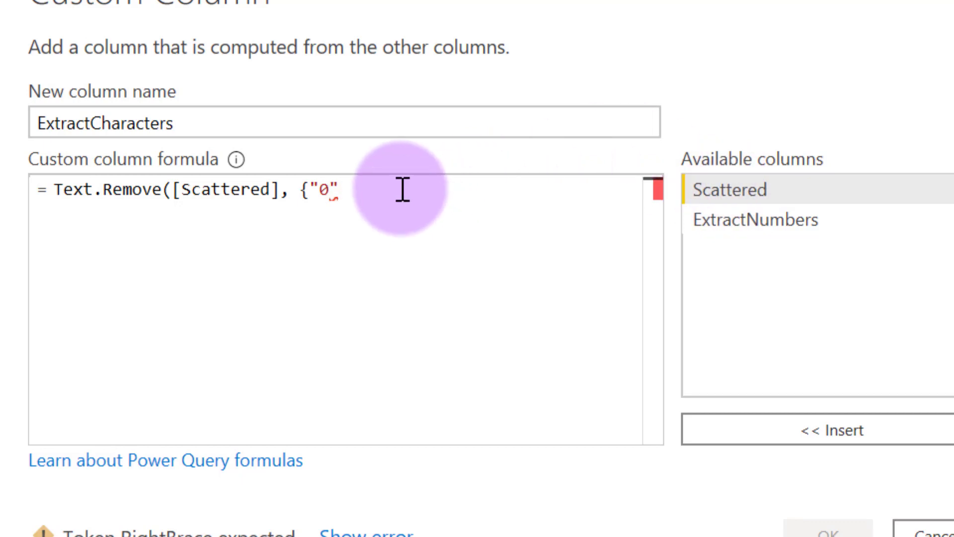
{"action": "type", "text": "..\"9\""}
{"action": "left_click", "coordinate": [409, 189]}
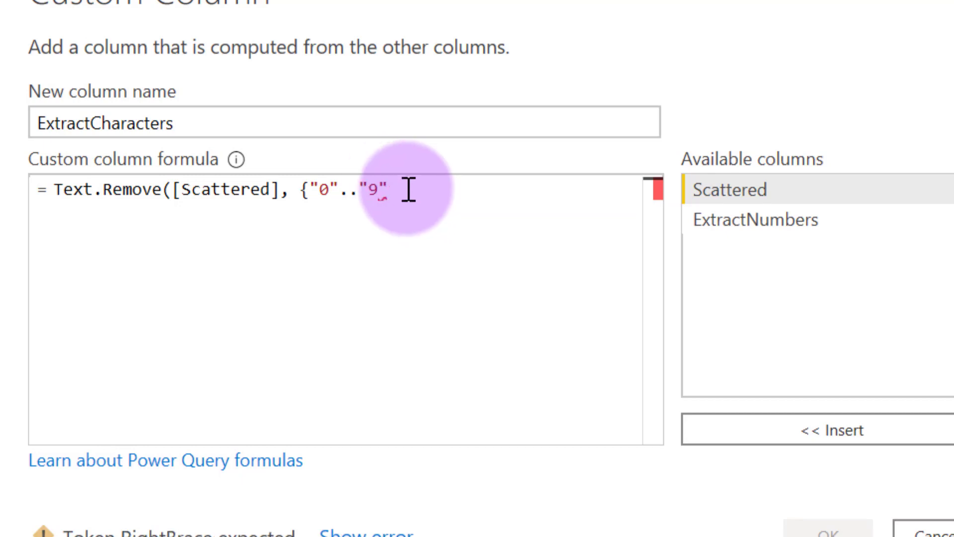
{"action": "type", "text": "})"}
Confirm the dialog to create the ExtractCharacters column with letter-only values
{"action": "left_click", "coordinate": [739, 465]}
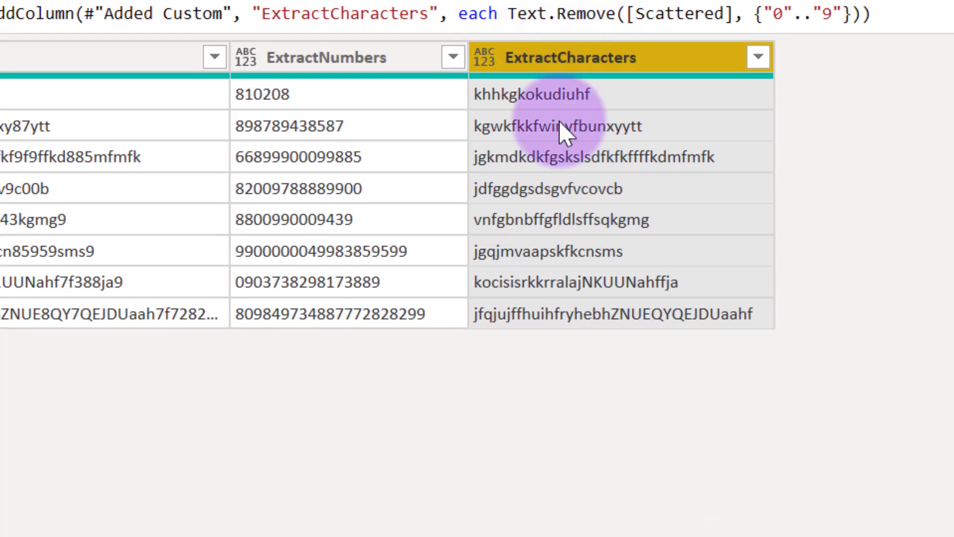